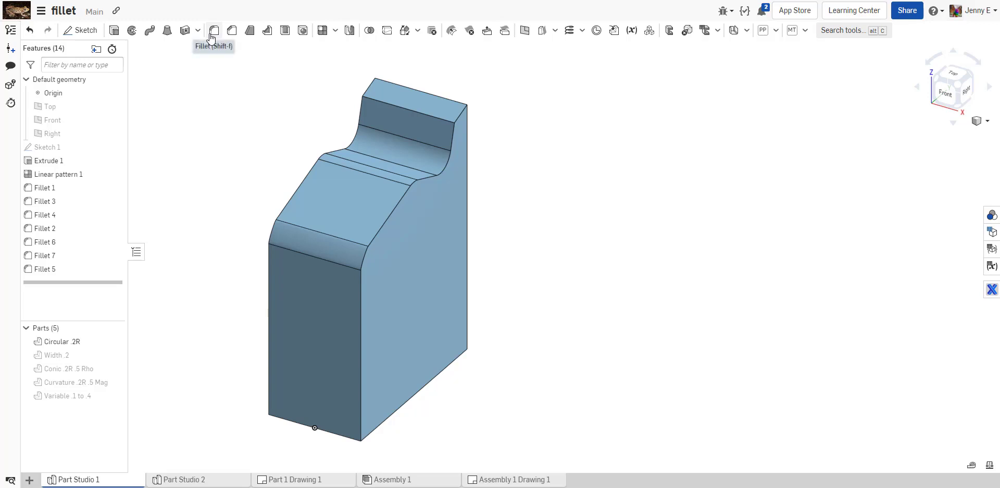
- Open Fillet 1 to edit its circular 0.2 in radius edge fillet
{"action": "double_click", "coordinate": [67, 184]}
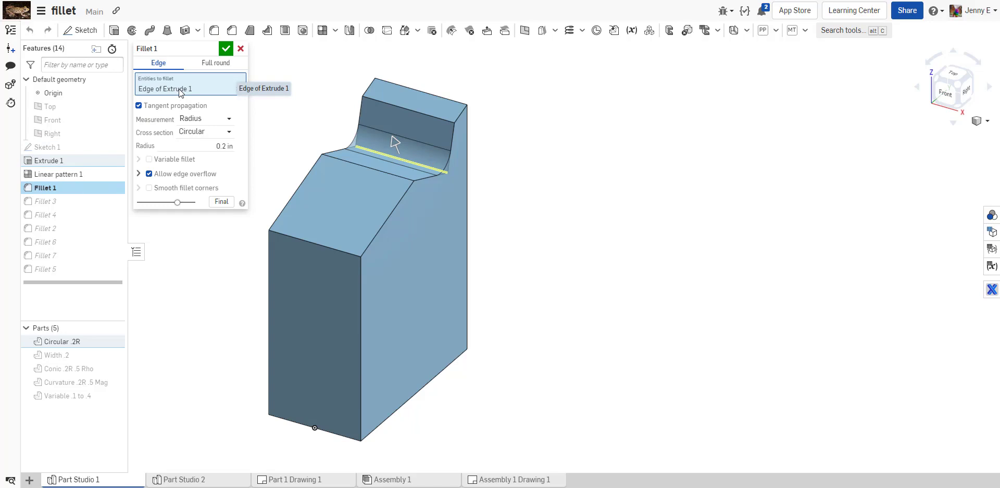
- Preview a 0.3 in radius on Fillet 1, then keep 0.2 in and accept
{"action": "left_click", "coordinate": [194, 142]}
{"action": "key", "text": "Up"}
{"action": "key", "text": "Up"}
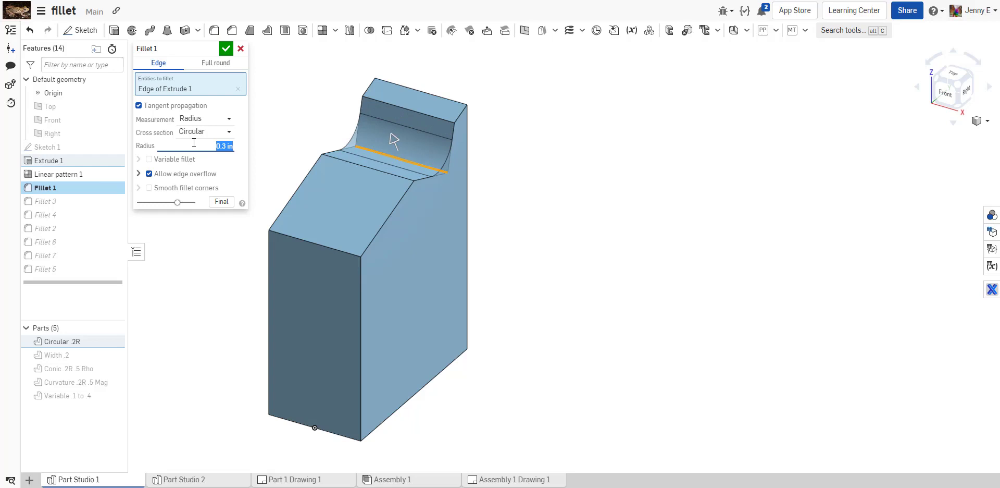
{"action": "key", "text": "Down"}
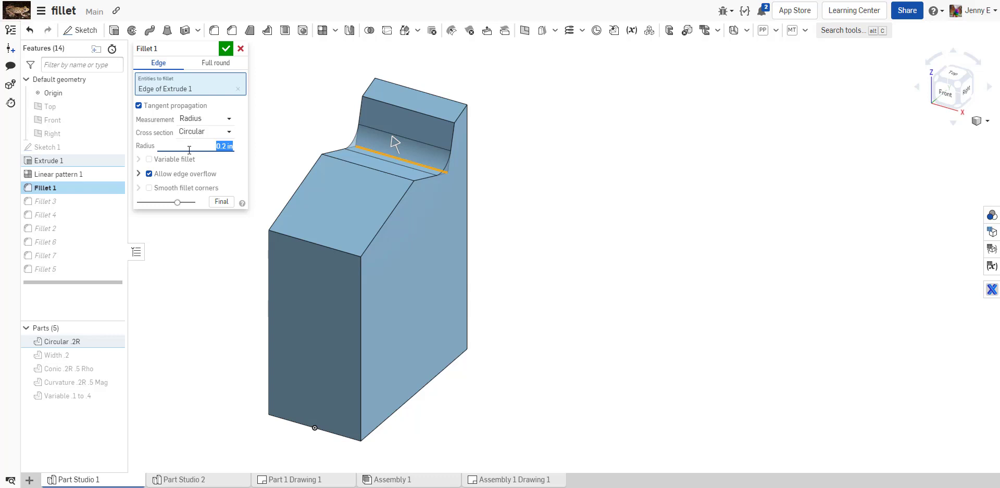
{"action": "left_click", "coordinate": [225, 49]}
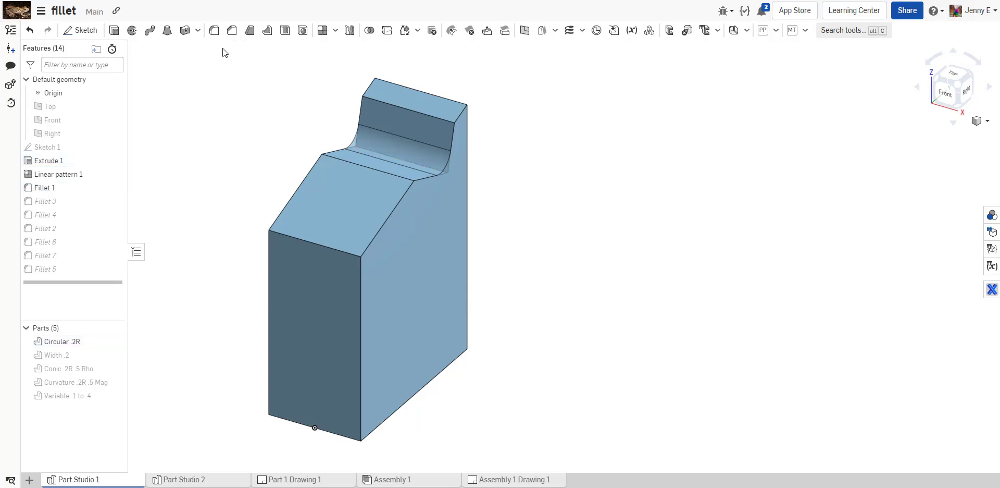
- Open Fillet 3 and keep its Conic cross section
{"action": "double_click", "coordinate": [54, 201]}
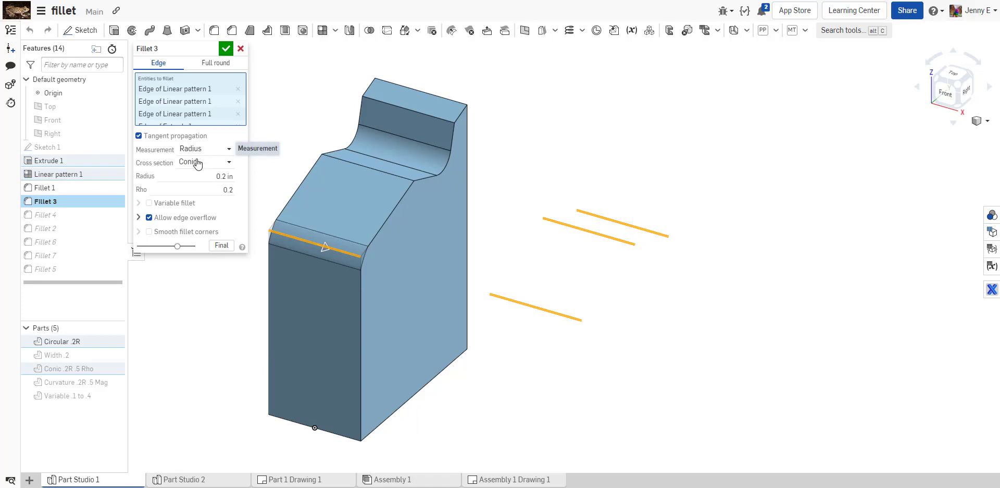
{"action": "left_click", "coordinate": [198, 163]}
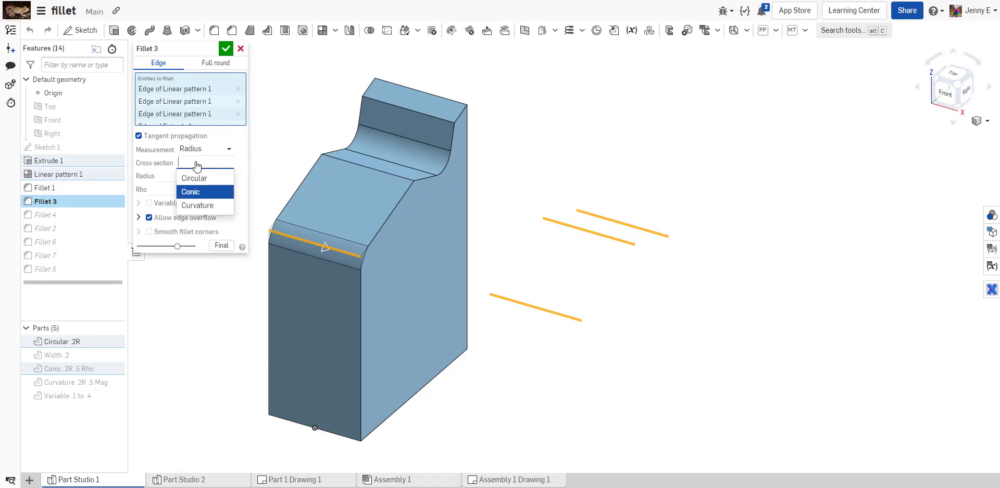
{"action": "left_click", "coordinate": [196, 193]}
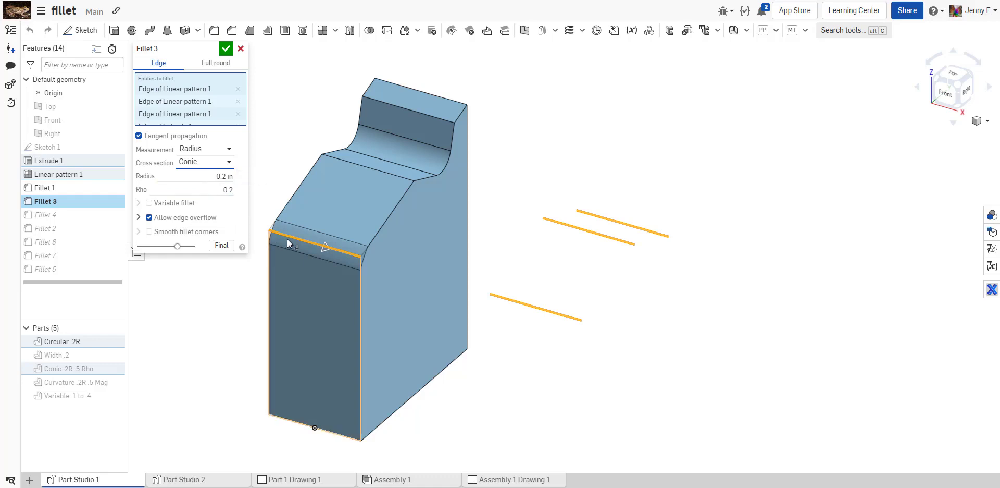
{"action": "scroll", "coordinate": [287, 242], "scroll_direction": "up", "scroll_amount": 5}
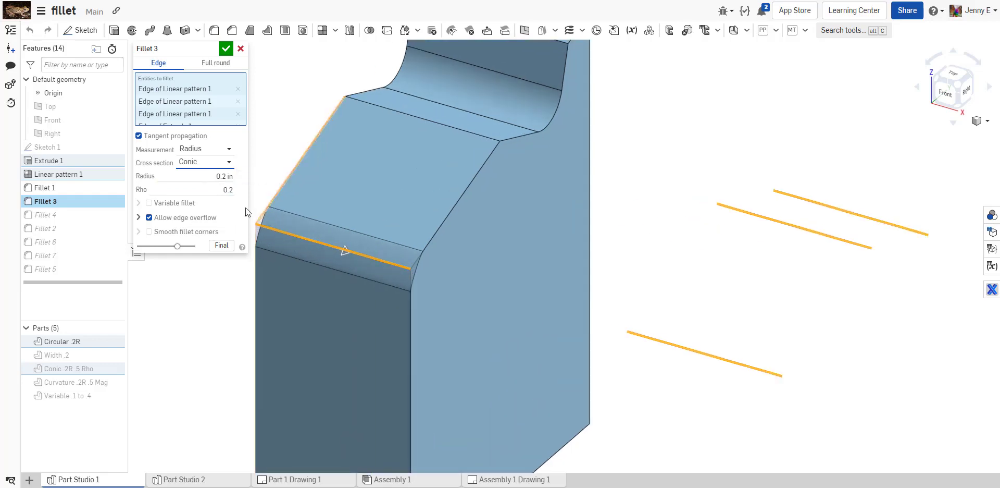
- Step Fillet 3's Rho through 0.4, 0.6 and 0.8, settle on 0.5, and accept
{"action": "left_click", "coordinate": [216, 188]}
{"action": "key", "text": "Up"}
{"action": "scroll", "coordinate": [302, 248], "scroll_direction": "up", "scroll_amount": 3}
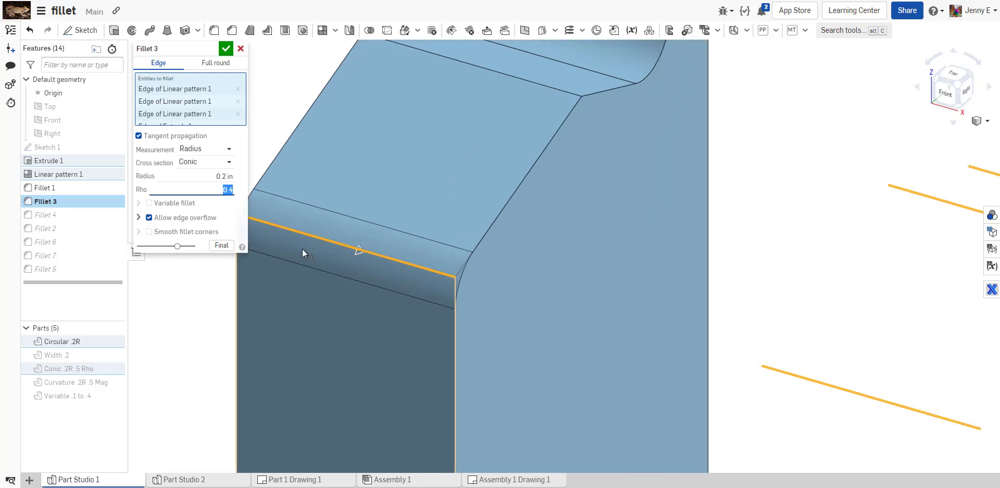
{"action": "key", "text": "Up"}
{"action": "key", "text": "Up"}
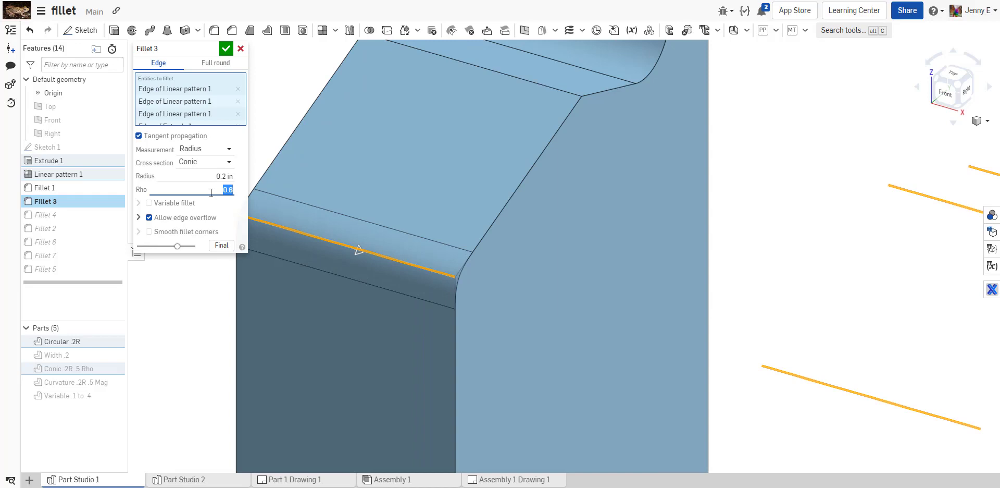
{"action": "key", "text": "Up"}
{"action": "key", "text": "Up"}
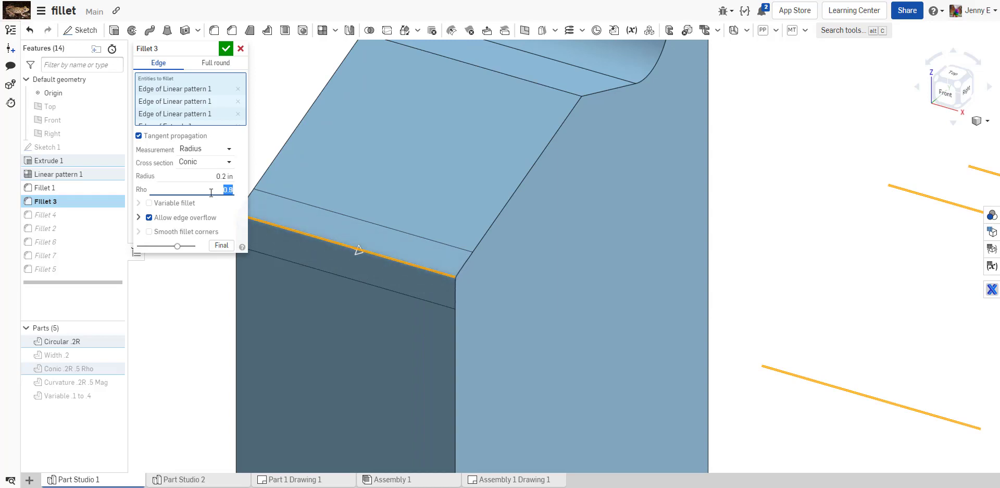
{"action": "key", "text": "Down"}
{"action": "key", "text": "Down"}
{"action": "key", "text": "Down"}
{"action": "key", "text": "Down"}
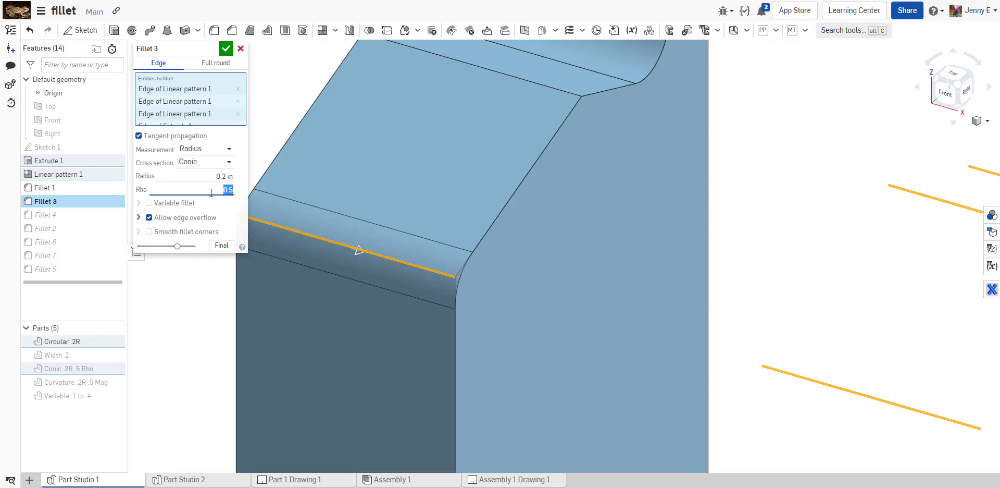
{"action": "left_click", "coordinate": [221, 49]}
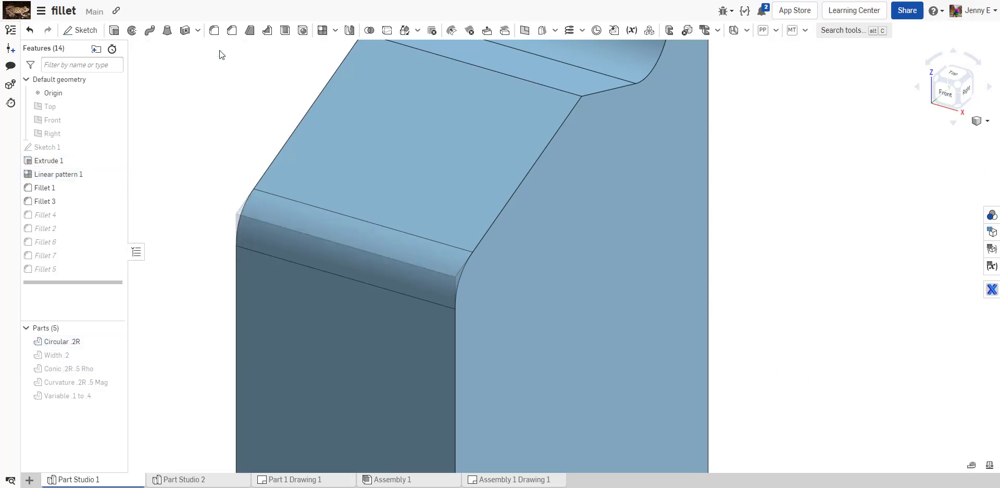
- Try several Magnitude values on curvature Fillet 4 and commit it at 0.5
{"action": "double_click", "coordinate": [69, 211]}
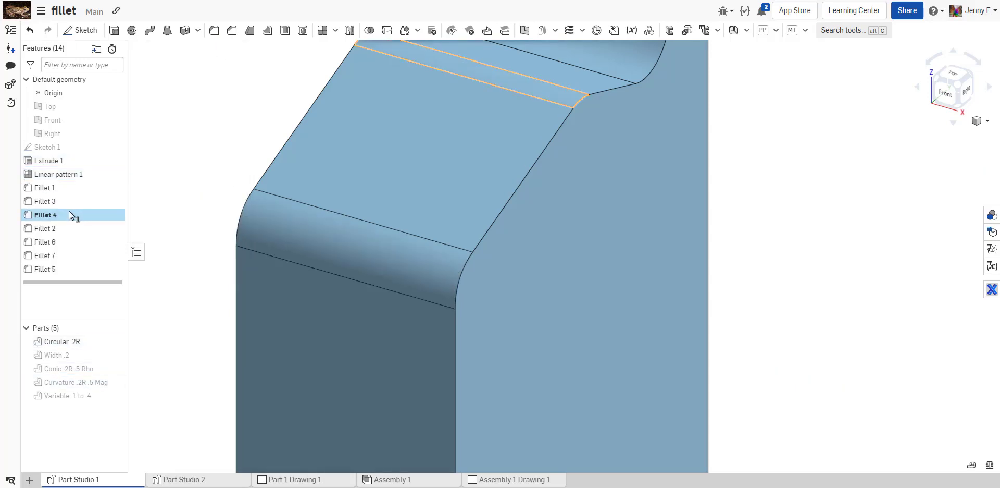
{"action": "middle_click_drag", "start_coordinate": [297, 99], "coordinate": [308, 151]}
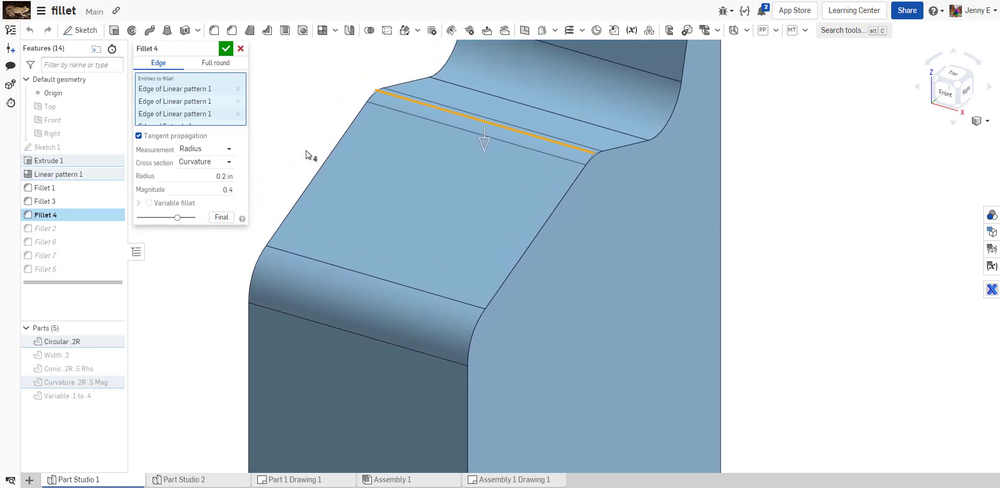
{"action": "left_click", "coordinate": [198, 189]}
{"action": "key", "text": "Up"}
{"action": "key", "text": "Up"}
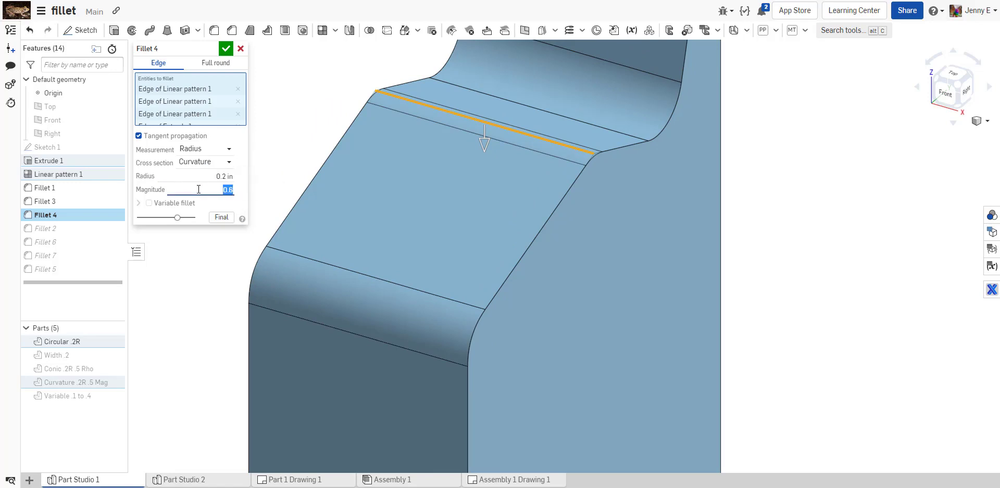
{"action": "key", "text": "Down"}
{"action": "key", "text": "Down"}
{"action": "key", "text": "Down"}
{"action": "key", "text": "Down"}
{"action": "key", "text": "Up"}
{"action": "left_click", "coordinate": [226, 48]}
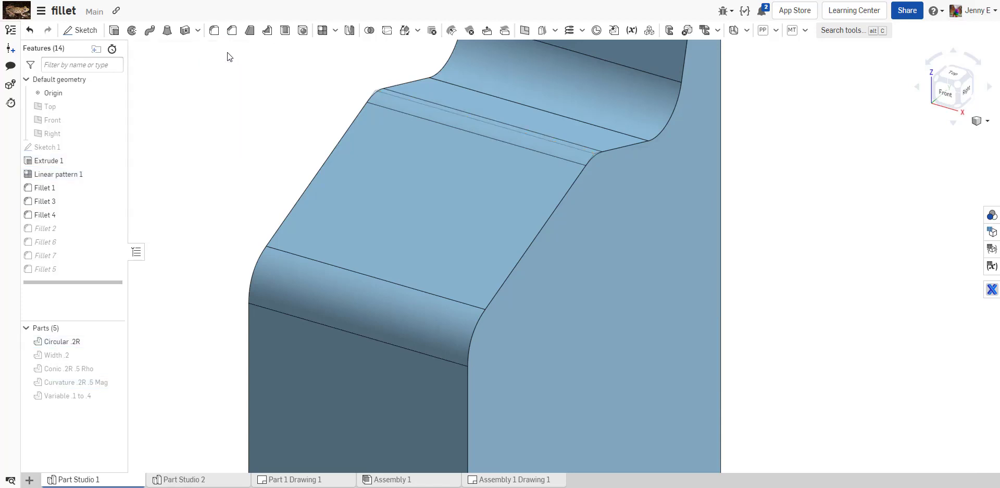
- Hide the Circular .2R part and show the Width .2 part
{"action": "left_click", "coordinate": [115, 342]}
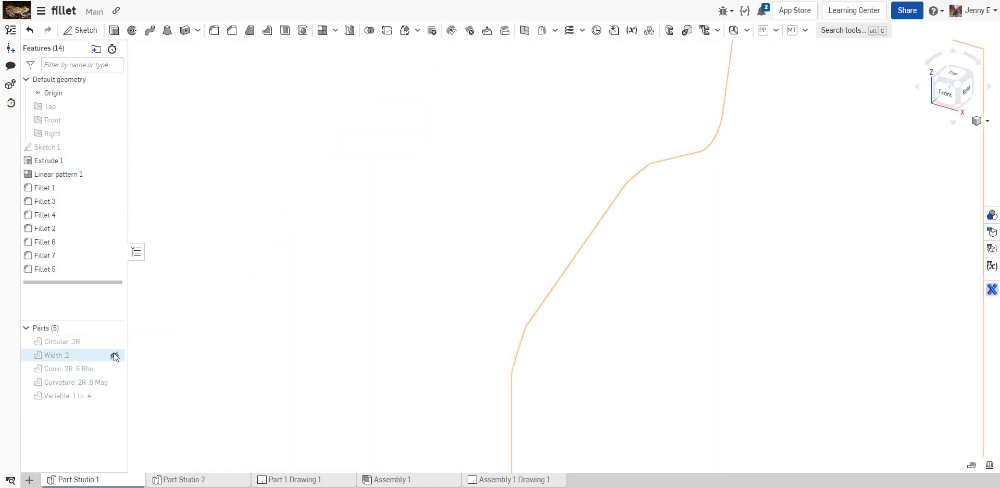
{"action": "left_click", "coordinate": [113, 354]}
{"action": "scroll", "coordinate": [196, 275], "scroll_direction": "down", "scroll_amount": 5}
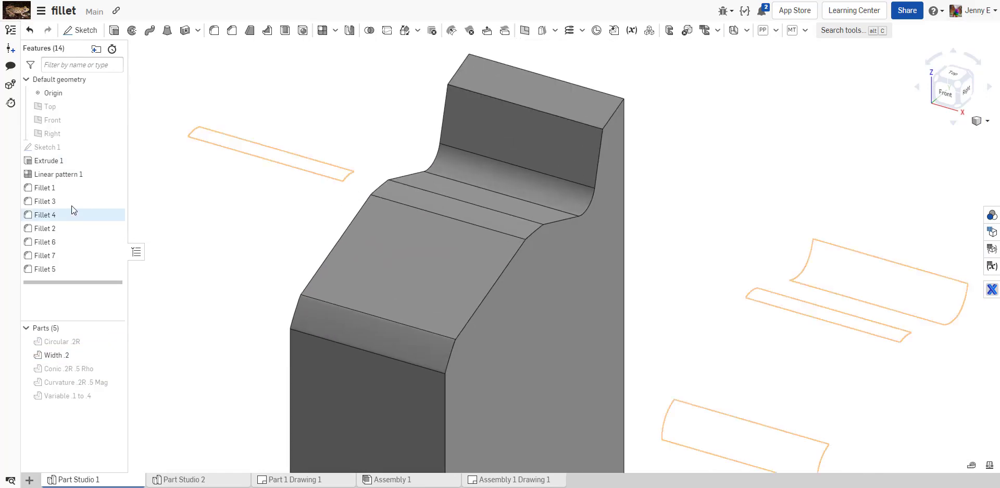
- Preview a 0.3 in width on Fillet 2, keep 0.2 in, and accept
{"action": "double_click", "coordinate": [70, 228]}
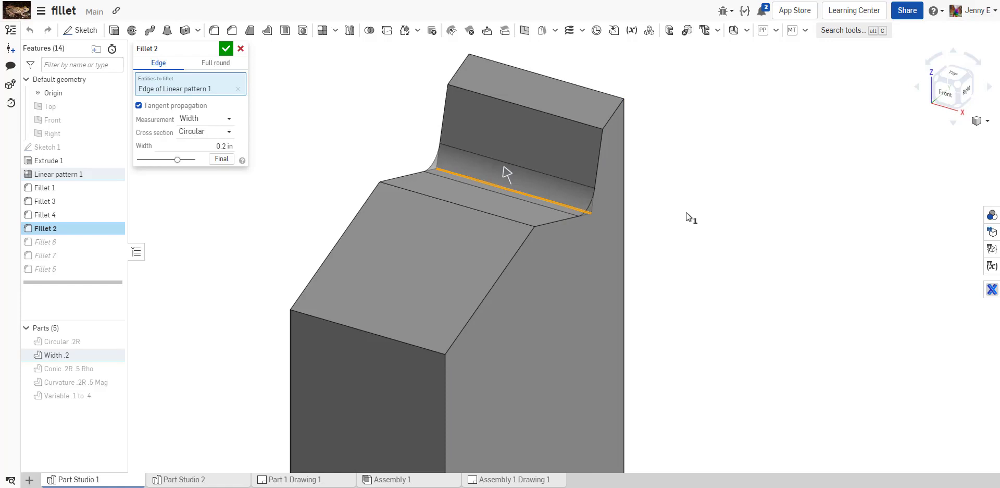
{"action": "left_click", "coordinate": [203, 145]}
{"action": "type", "text": "0.3"}
{"action": "key", "text": "Return"}
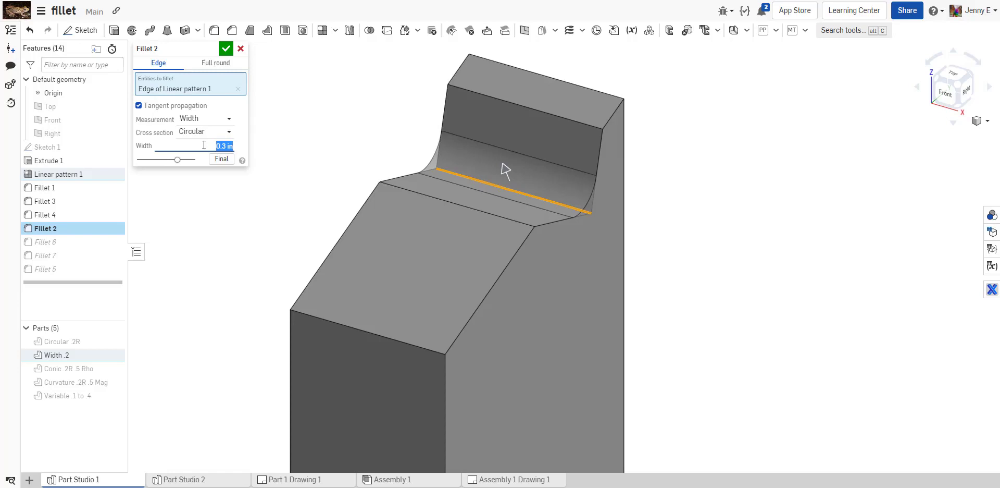
{"action": "left_click", "coordinate": [225, 48]}
- Raise then lower the Rho of conic Fillet 6 from 0.1 and apply the edit
{"action": "double_click", "coordinate": [64, 241]}
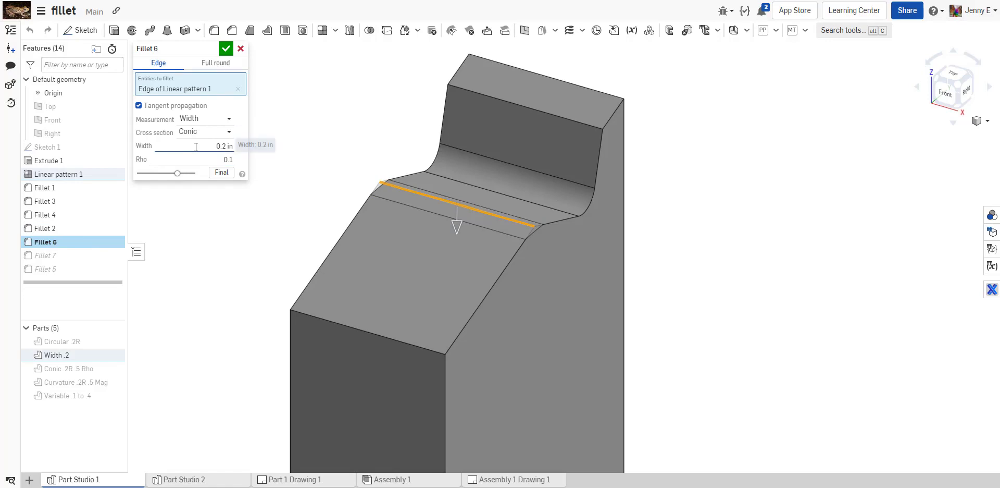
{"action": "left_click", "coordinate": [194, 162]}
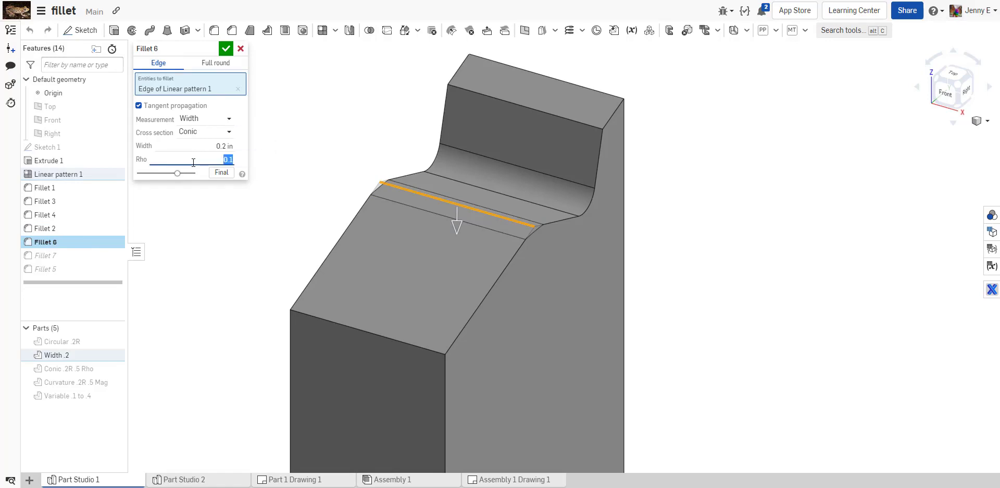
{"action": "key", "text": "Up"}
{"action": "key", "text": "Up"}
{"action": "scroll", "coordinate": [541, 233], "scroll_direction": "up", "scroll_amount": 6}
{"action": "key", "text": "Down"}
{"action": "key", "text": "Down"}
{"action": "key", "text": "Down"}
{"action": "key", "text": "Down"}
{"action": "key", "text": "Down"}
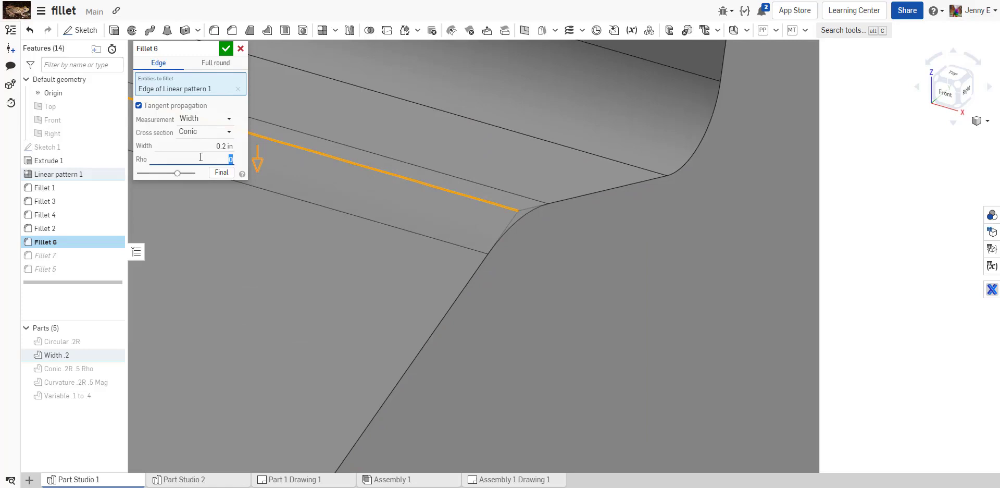
{"action": "left_click", "coordinate": [226, 48]}
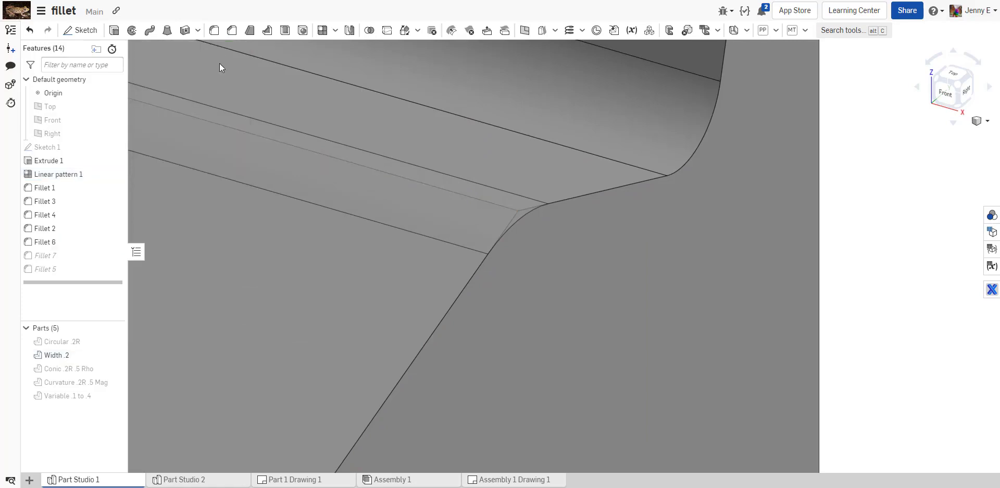
- Raise curvature Fillet 7's Magnitude from 0.1 to 0.8 and apply it
{"action": "double_click", "coordinate": [80, 256]}
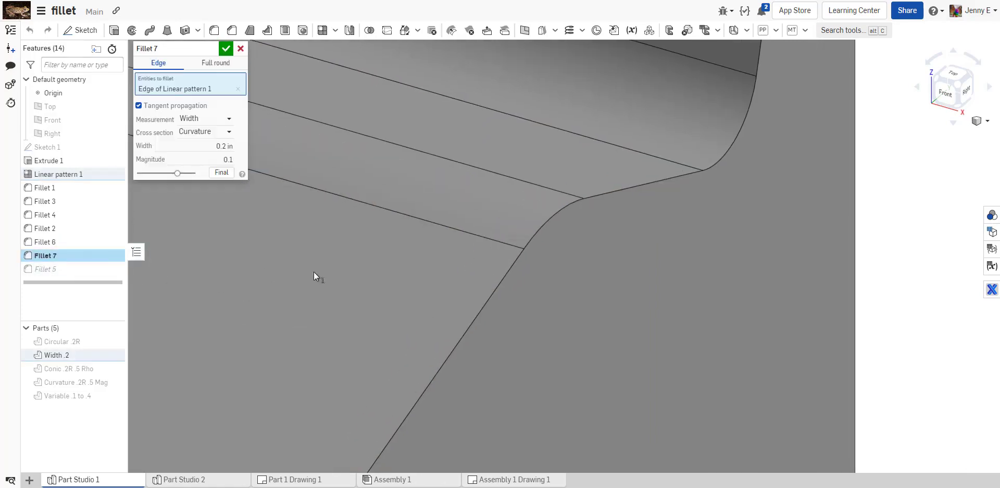
{"action": "scroll", "coordinate": [313, 271], "scroll_direction": "down", "scroll_amount": 5}
{"action": "left_click", "coordinate": [193, 162]}
{"action": "key", "text": "Up"}
{"action": "key", "text": "Up"}
{"action": "key", "text": "Up"}
{"action": "key", "text": "Up"}
{"action": "key", "text": "Up"}
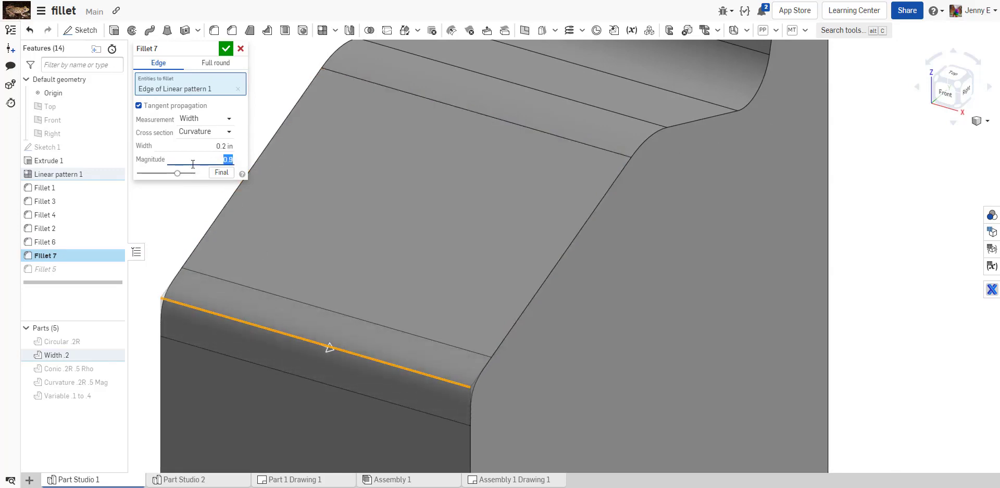
{"action": "key", "text": "Down"}
{"action": "key", "text": "Down"}
{"action": "key", "text": "Down"}
{"action": "key", "text": "Down"}
{"action": "key", "text": "Down"}
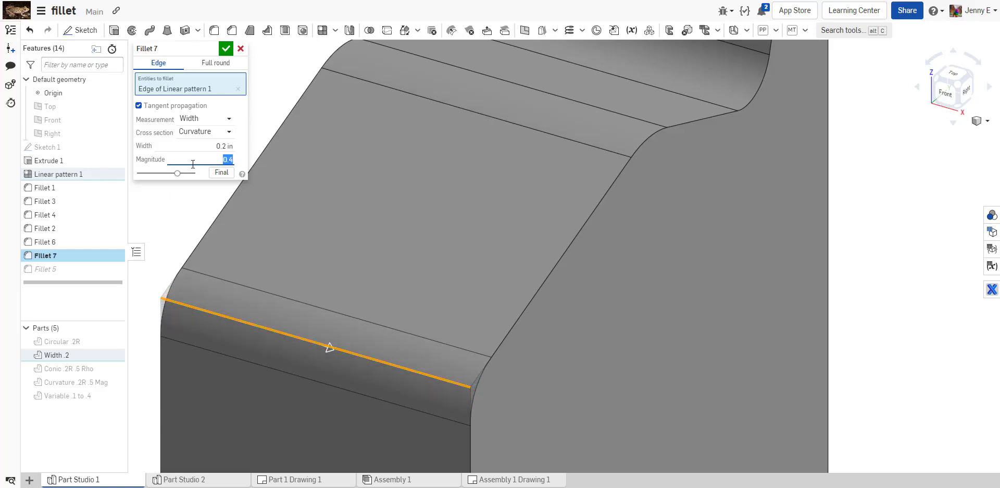
{"action": "key", "text": "Up"}
{"action": "key", "text": "Up"}
{"action": "key", "text": "Up"}
{"action": "key", "text": "Up"}
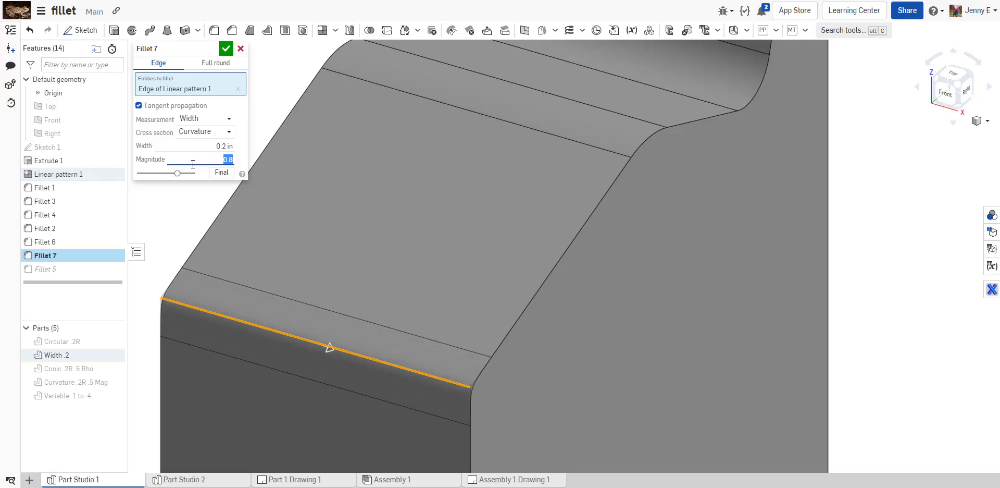
{"action": "left_click", "coordinate": [225, 48]}
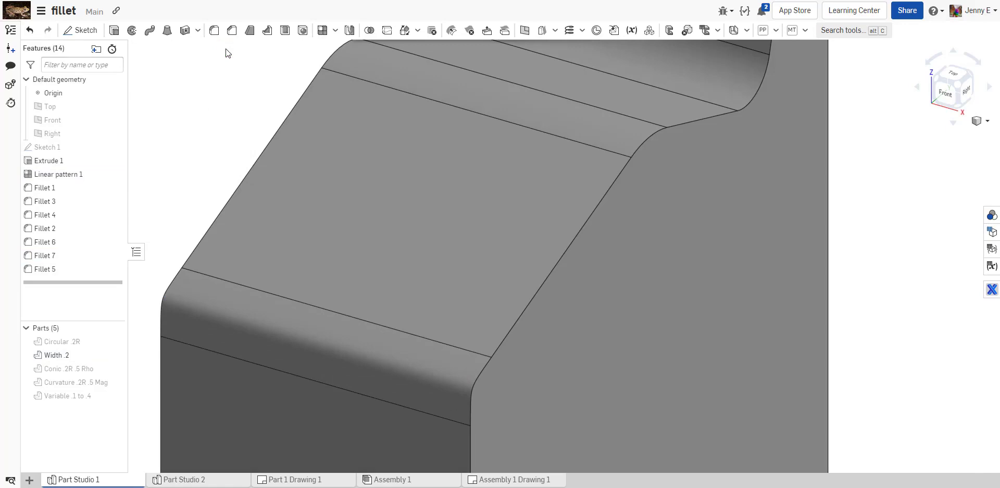
- Hide the Width .2 part and show the Variable .1 to .4 part
{"action": "left_click", "coordinate": [113, 355]}
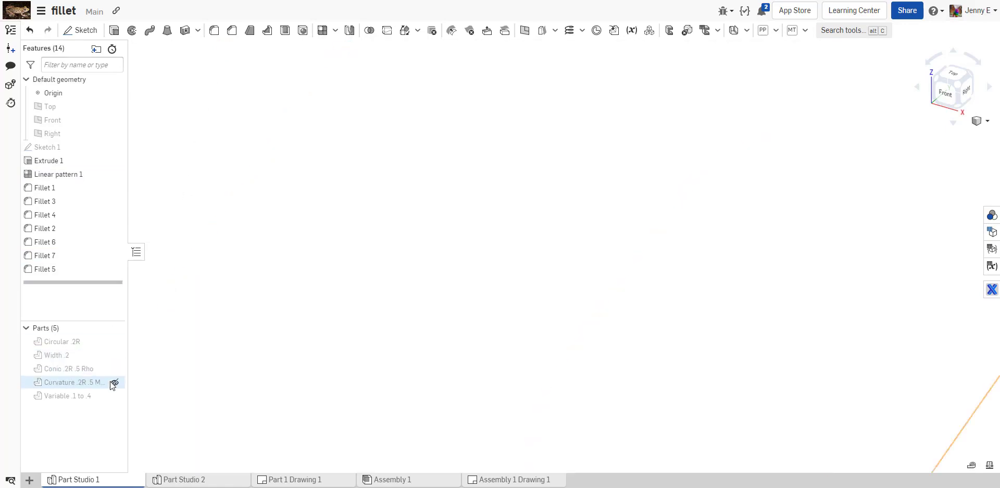
{"action": "left_click", "coordinate": [114, 395]}
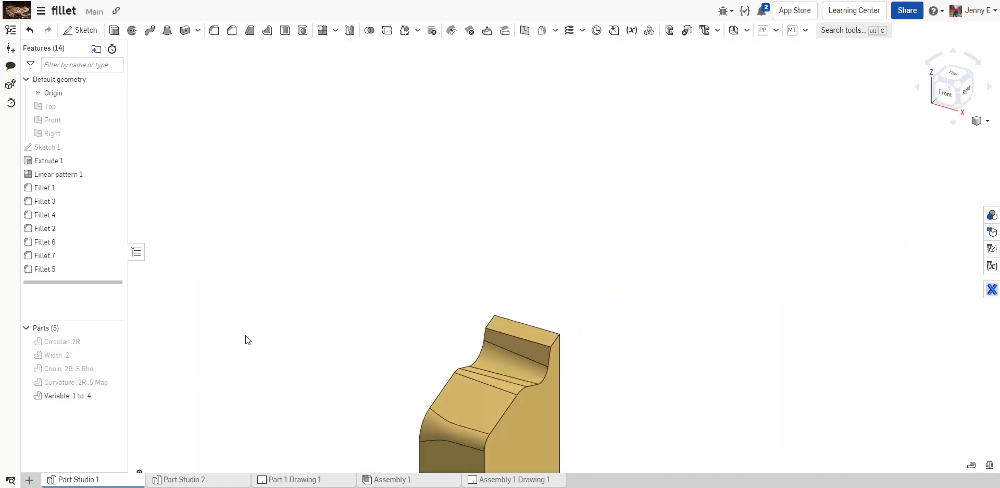
{"action": "scroll", "coordinate": [469, 327], "scroll_direction": "up", "scroll_amount": 5}
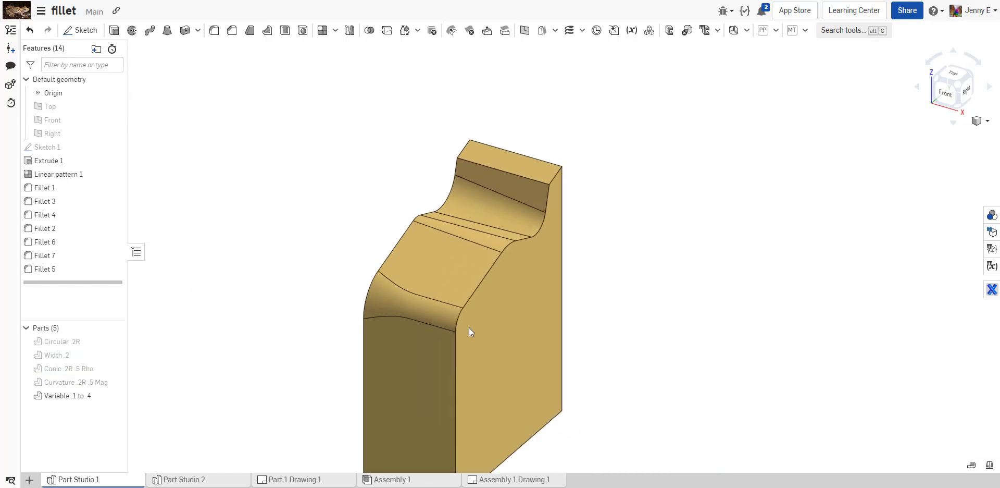
- Open variable Fillet 5, keeping its Circular cross section measured by Radius
{"action": "left_click", "coordinate": [57, 271]}
{"action": "double_click", "coordinate": [56, 270]}
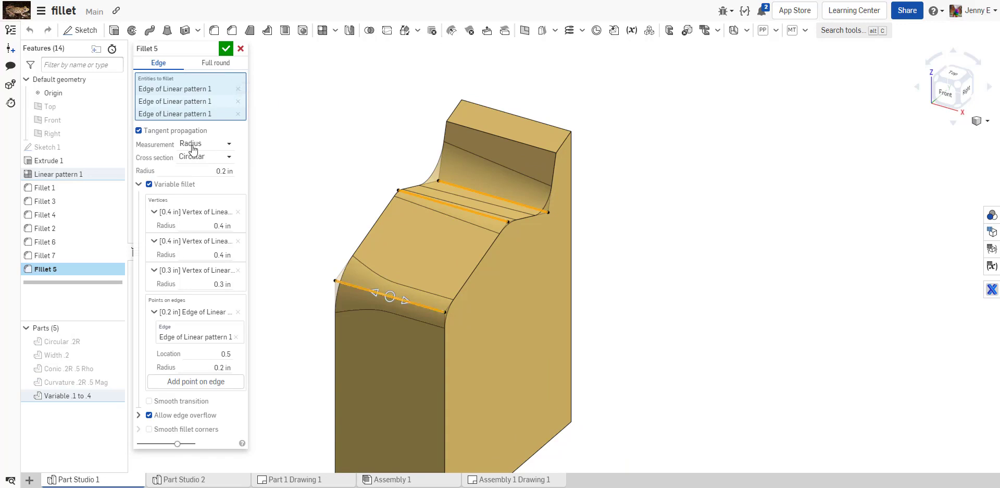
{"action": "left_click", "coordinate": [196, 160]}
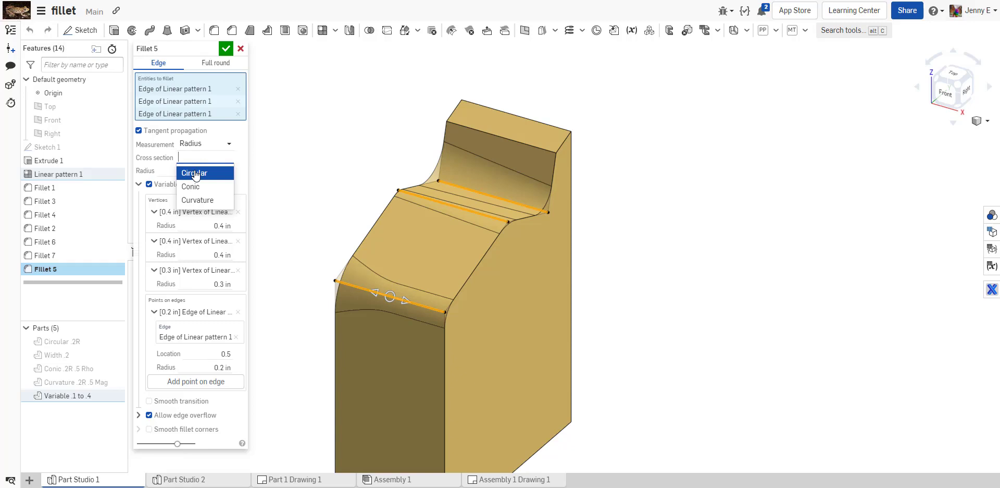
{"action": "left_click", "coordinate": [196, 174]}
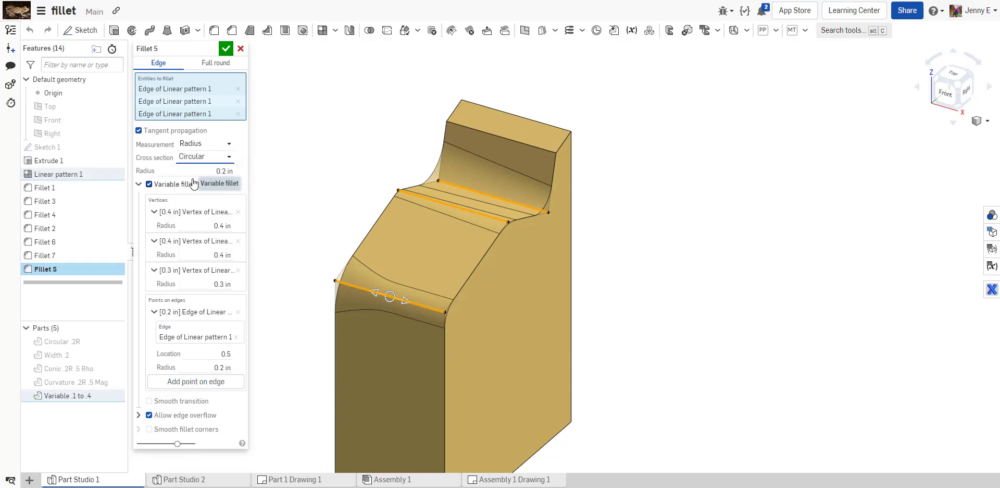
{"action": "left_click", "coordinate": [191, 144]}
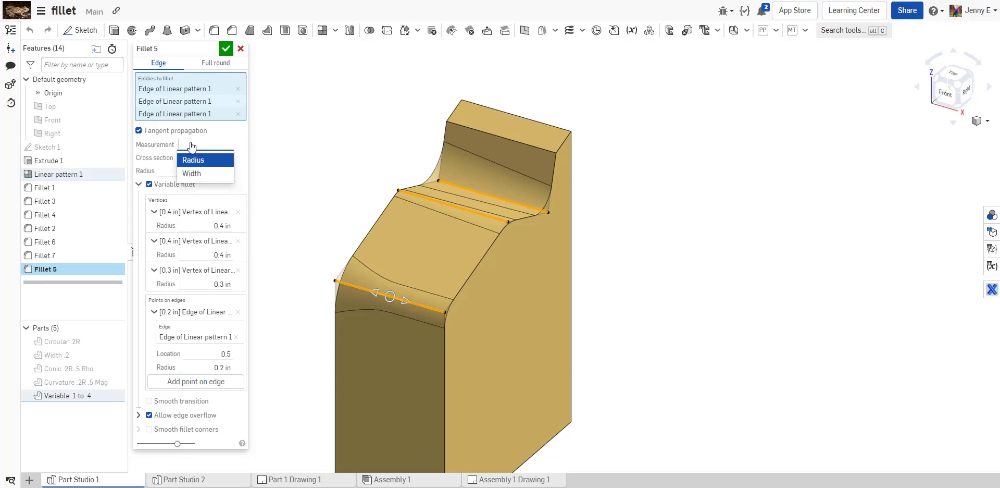
{"action": "left_click", "coordinate": [191, 159]}
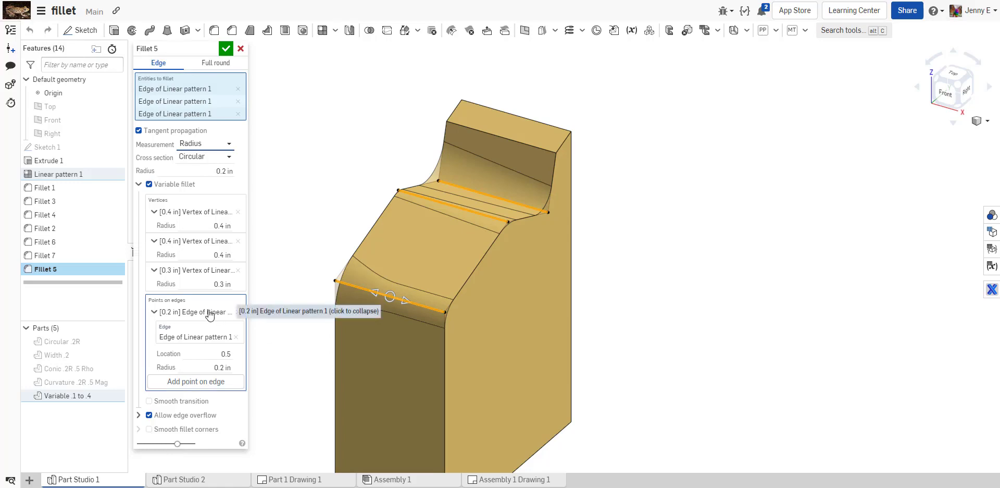
- Slide Fillet 5's 0.2 in edge point from location 0.5 to 0.64
{"action": "mouse_move", "coordinate": [405, 299]}
{"action": "left_mouse_down"}
{"action": "mouse_move", "coordinate": [414, 305]}
{"action": "mouse_move", "coordinate": [386, 302]}
{"action": "left_mouse_up"}
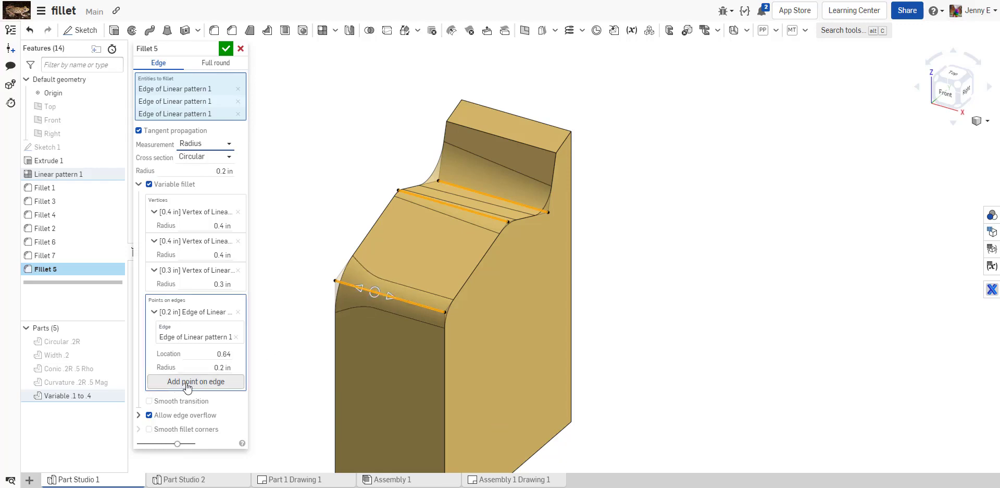